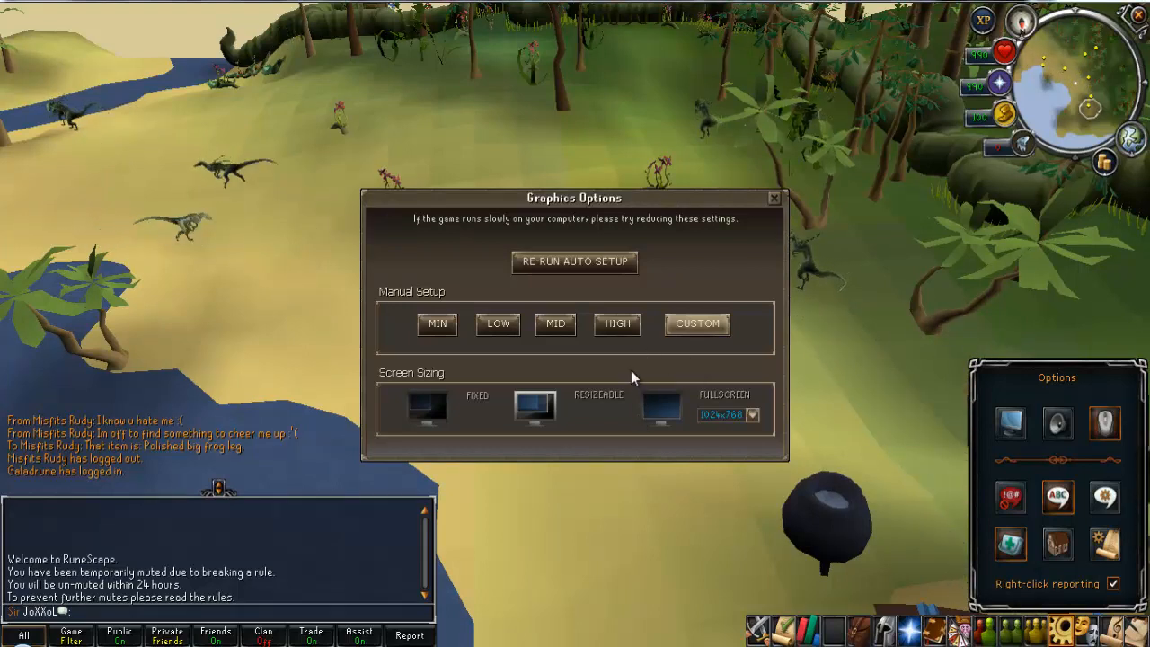
Show the Custom Graphics Options from the Manual Setup area of Graphics Options.
left_click(681, 328)
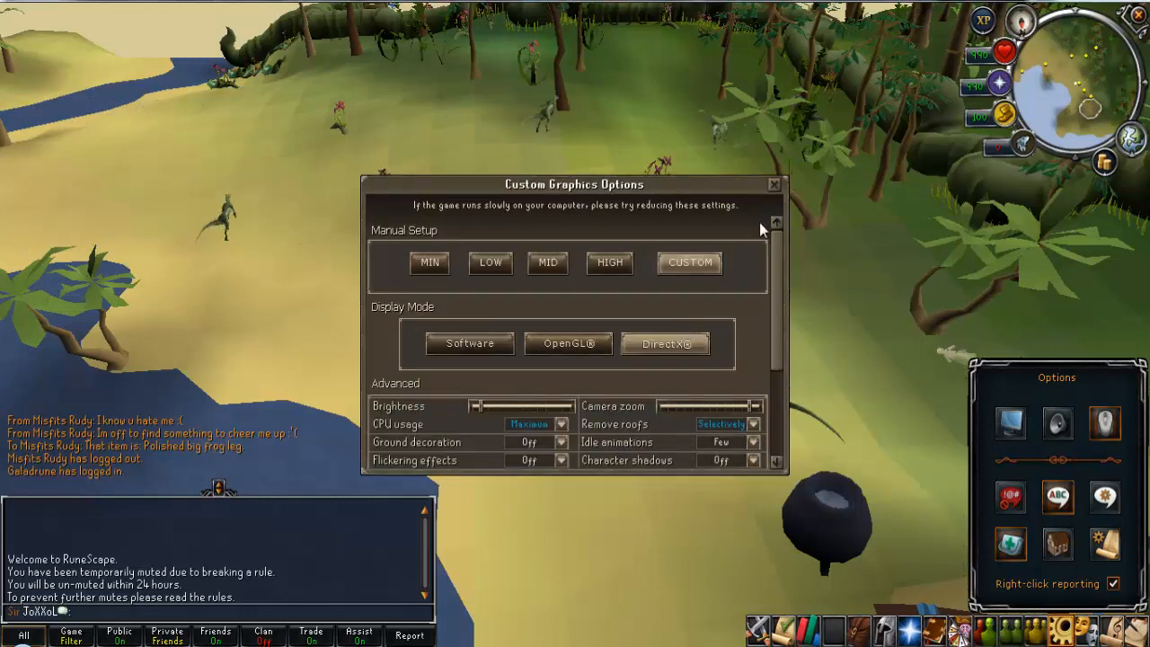
Dismiss the Custom Graphics Options, returning to the main Graphics Options with resizable sizing.
left_click(775, 188)
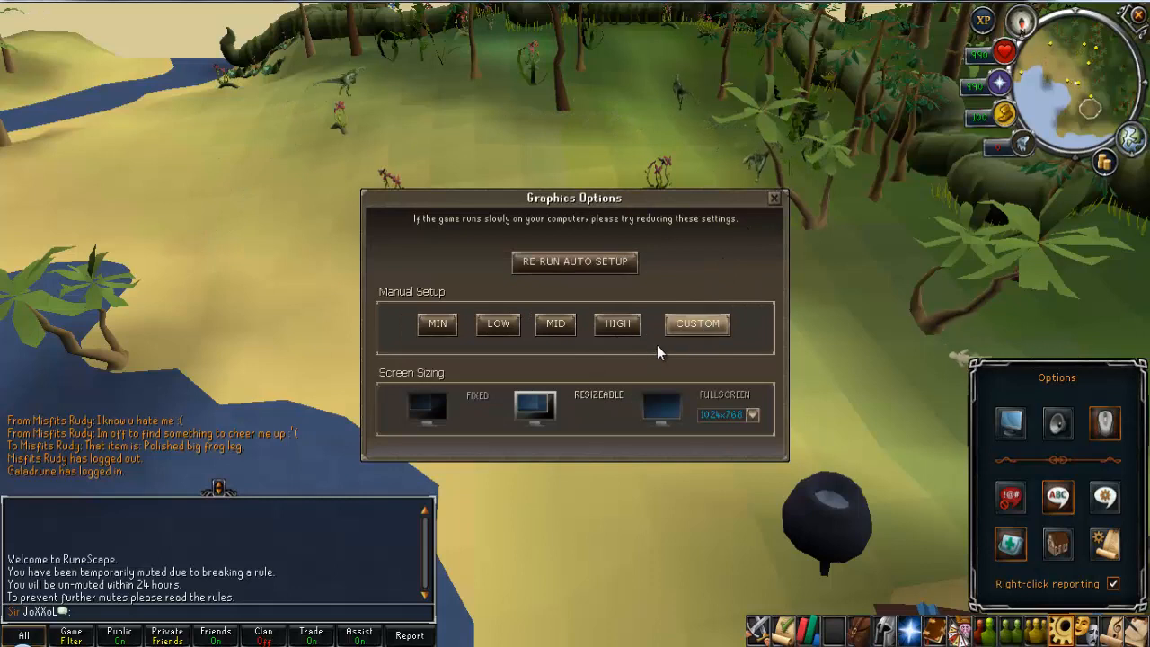